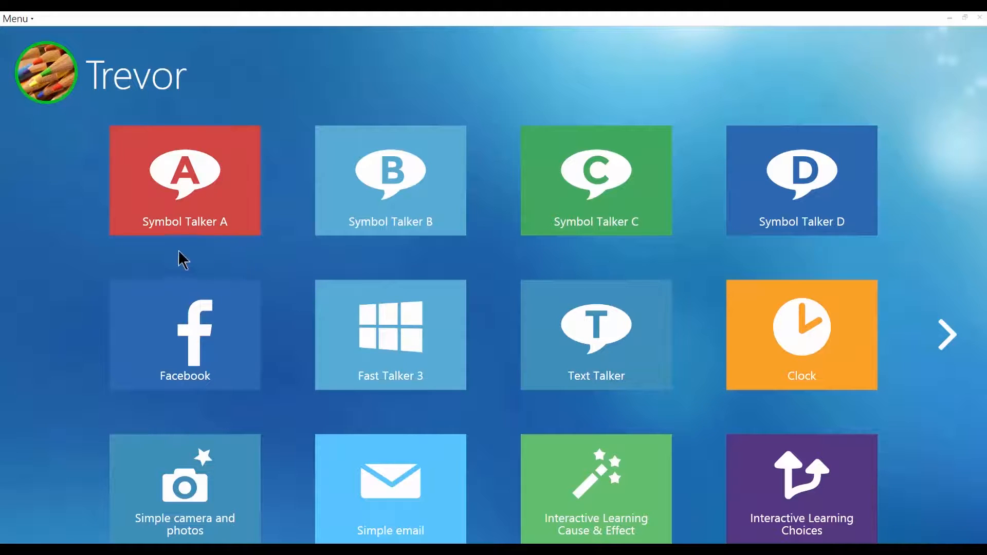
Step: Open the Symbol Talker A grid set and return to Grid Explorer
left_click(178, 174)
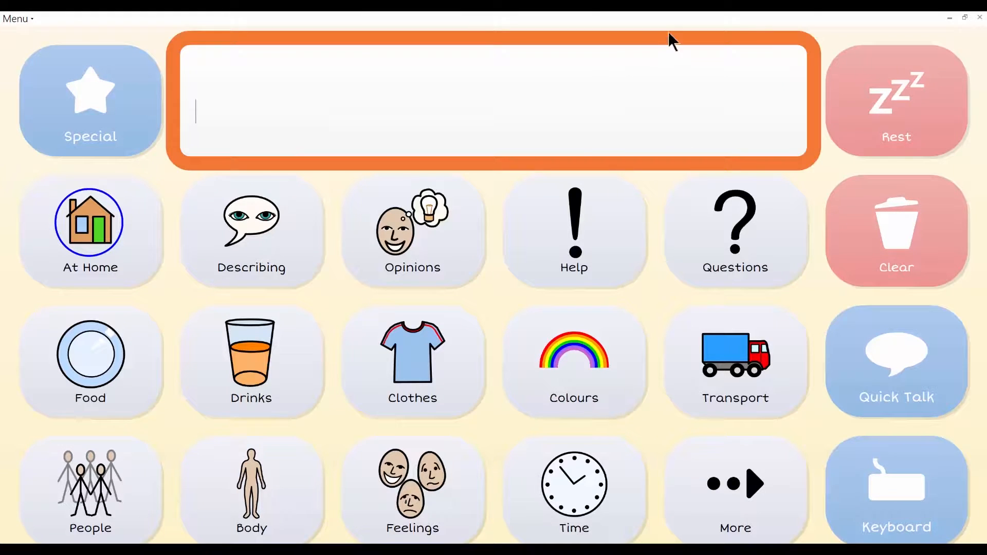
left_click(701, 15)
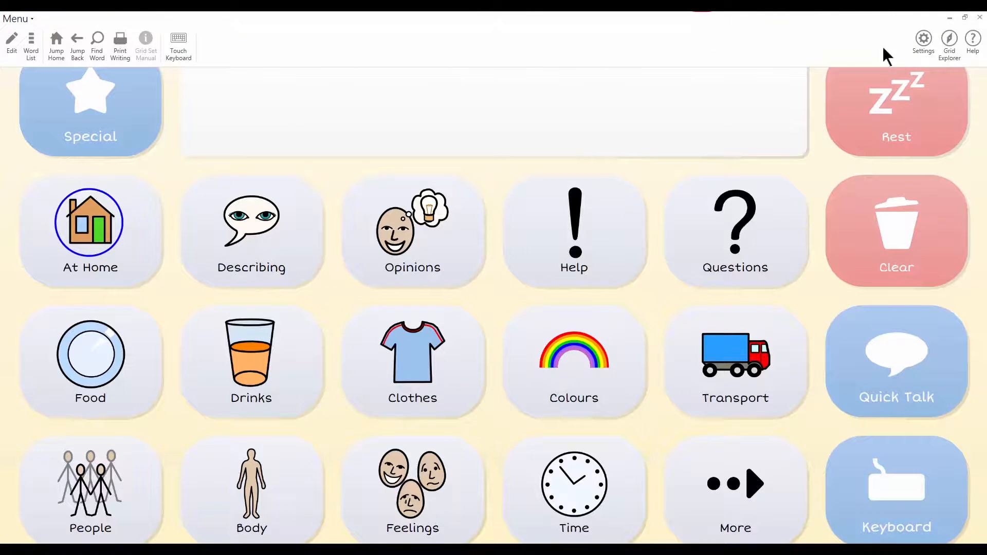
left_click(949, 41)
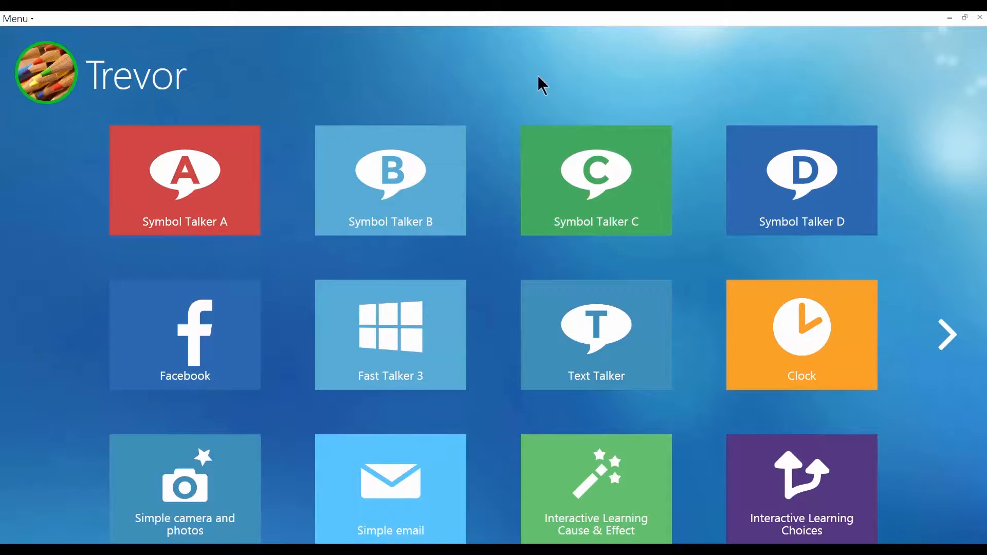
Step: Start arranging the grid sets, moving Facebook to first place and Fast Talker 3 to second place
left_click(60, 19)
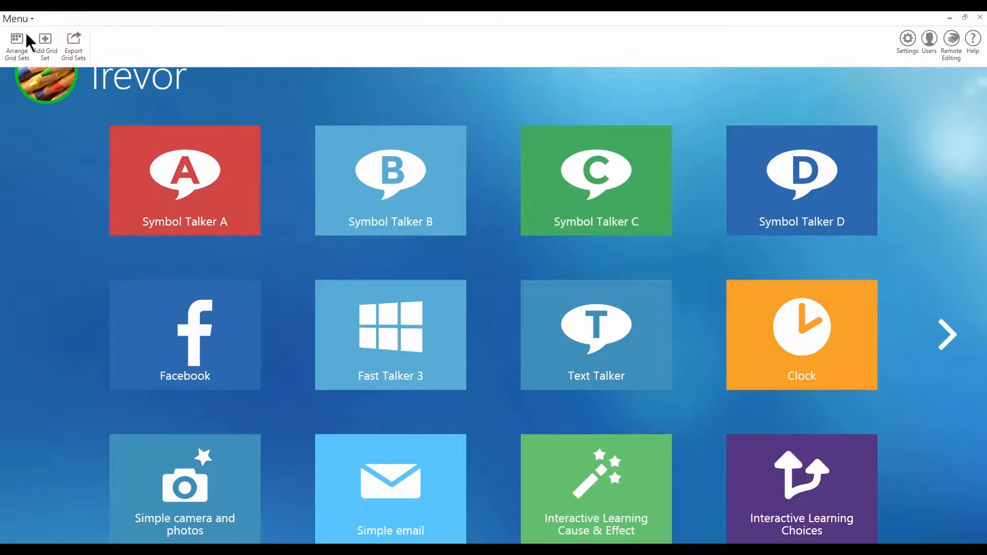
left_click(14, 50)
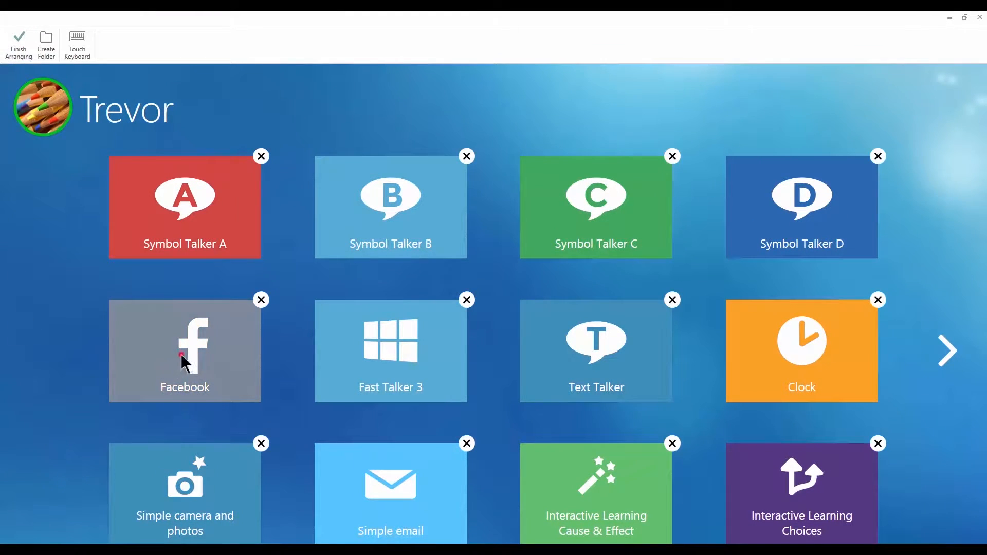
left_click_drag(180, 355, 167, 214)
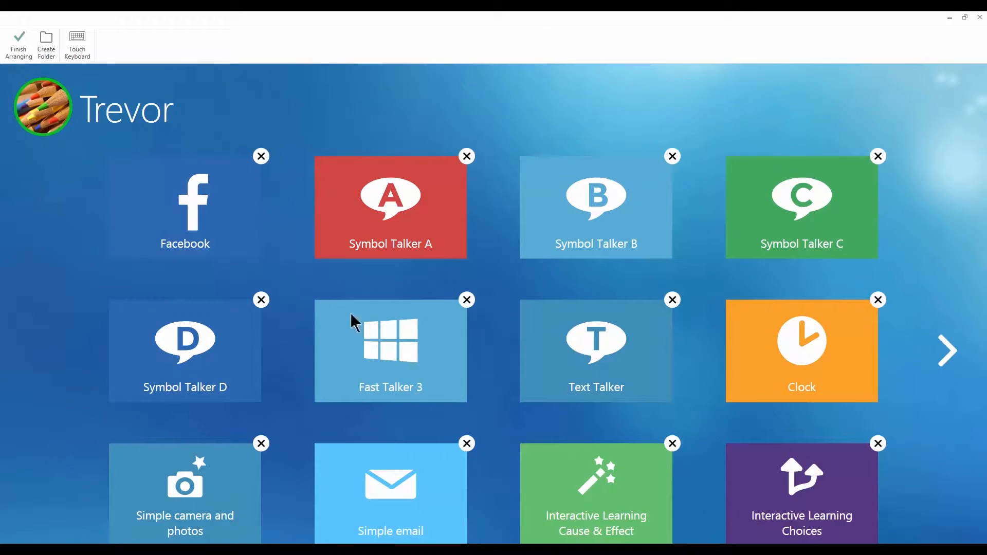
left_click_drag(407, 347, 404, 193)
Step: Create a new folder named Computer Control and close it
left_click(46, 43)
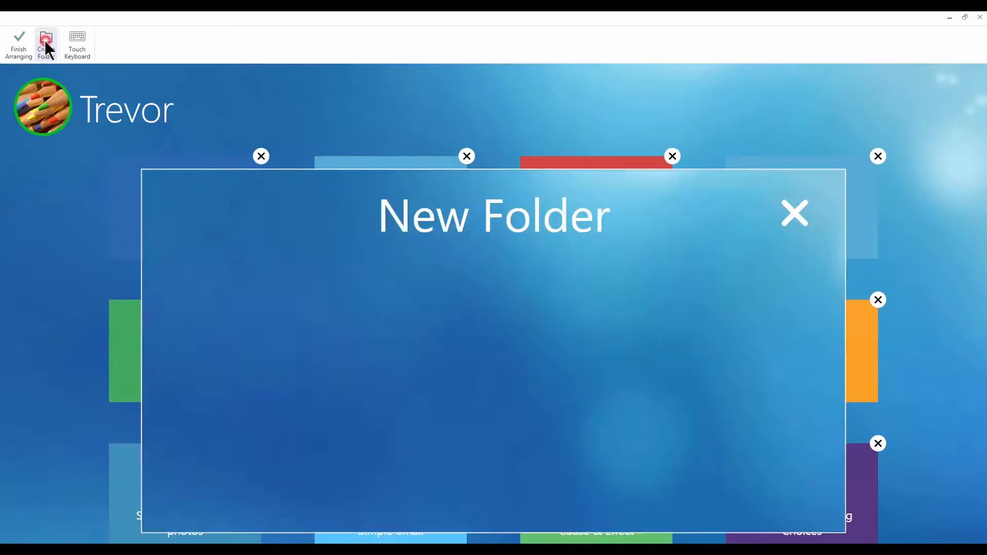
type("Comp")
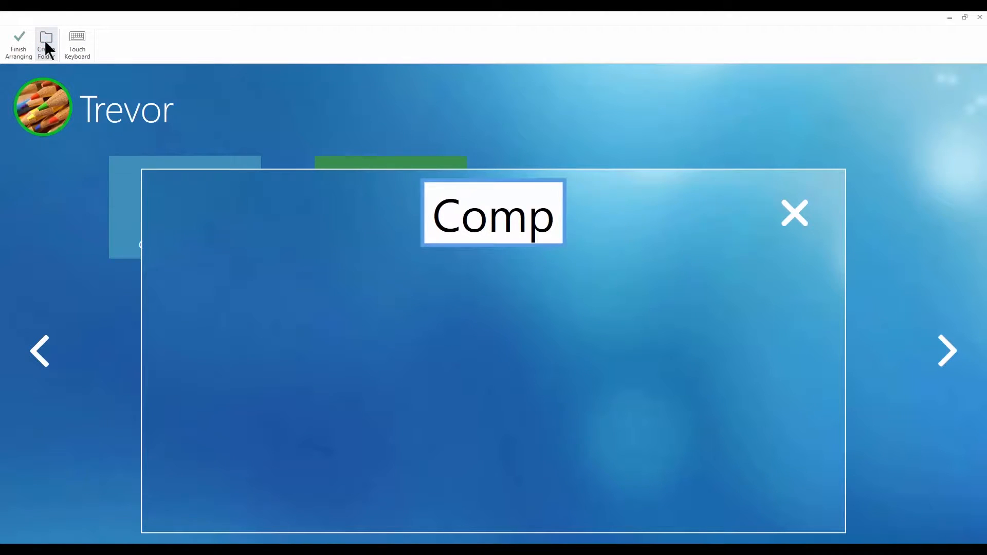
type("uter C")
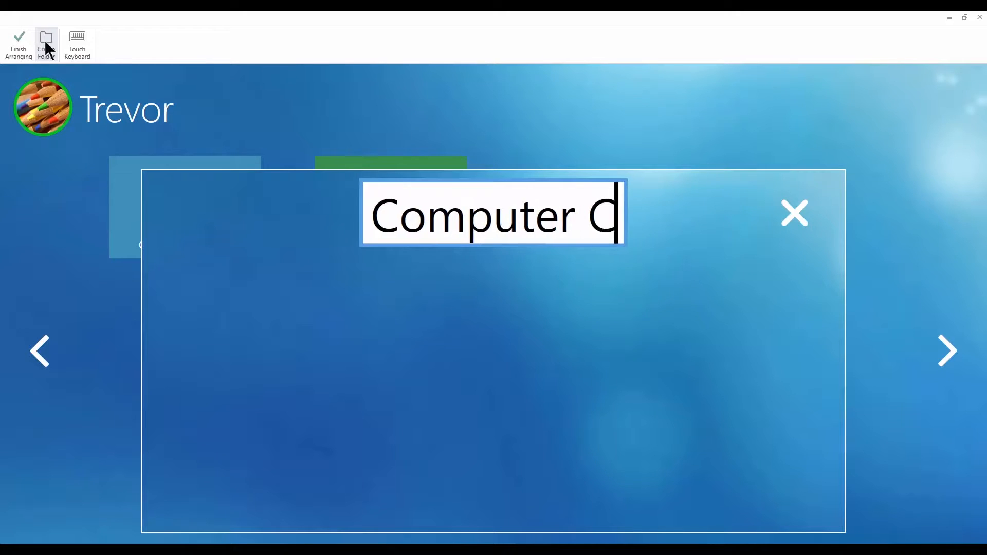
type("ontrol")
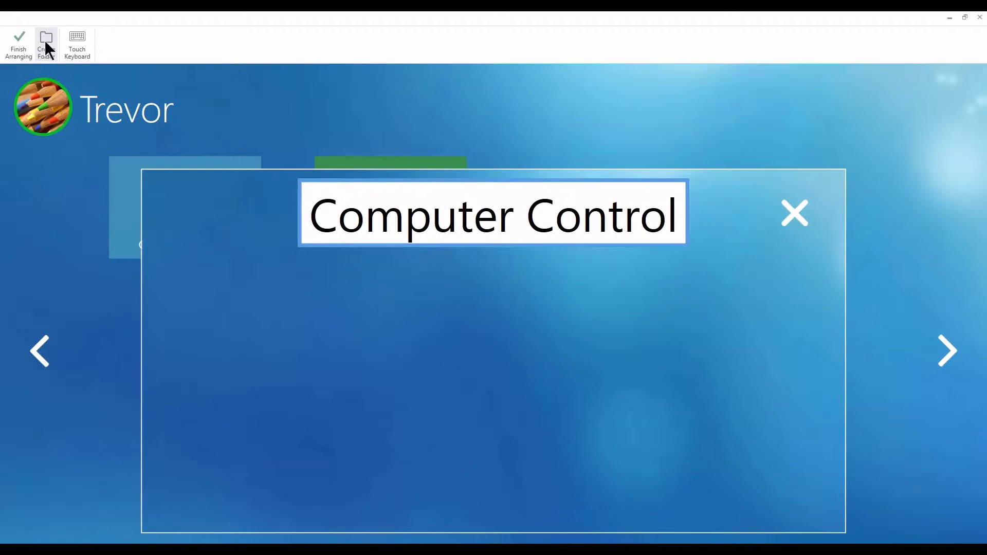
key("Return")
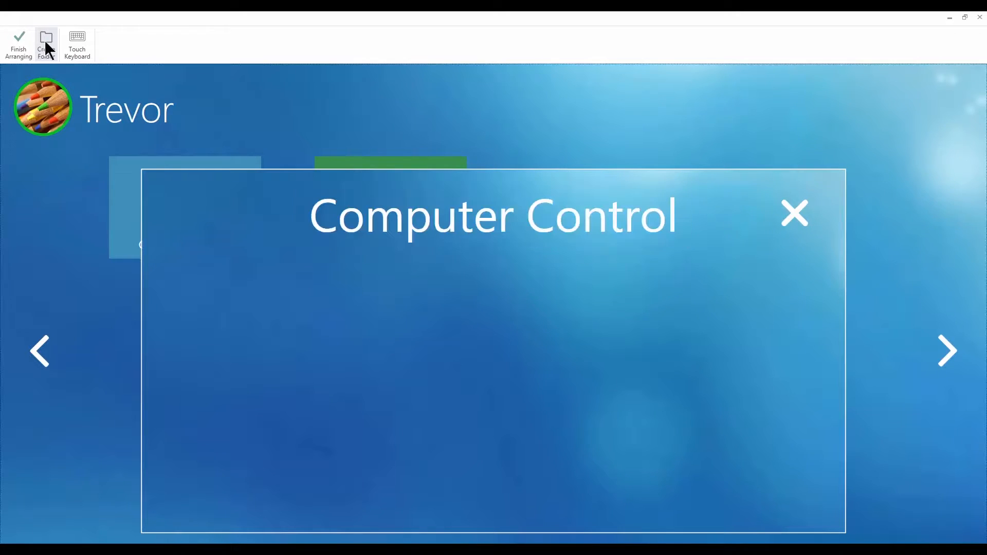
left_click(793, 216)
Step: Move the green and blue computer control grid sets into the Computer Control folder and finish arranging
left_click_drag(384, 211, 578, 213)
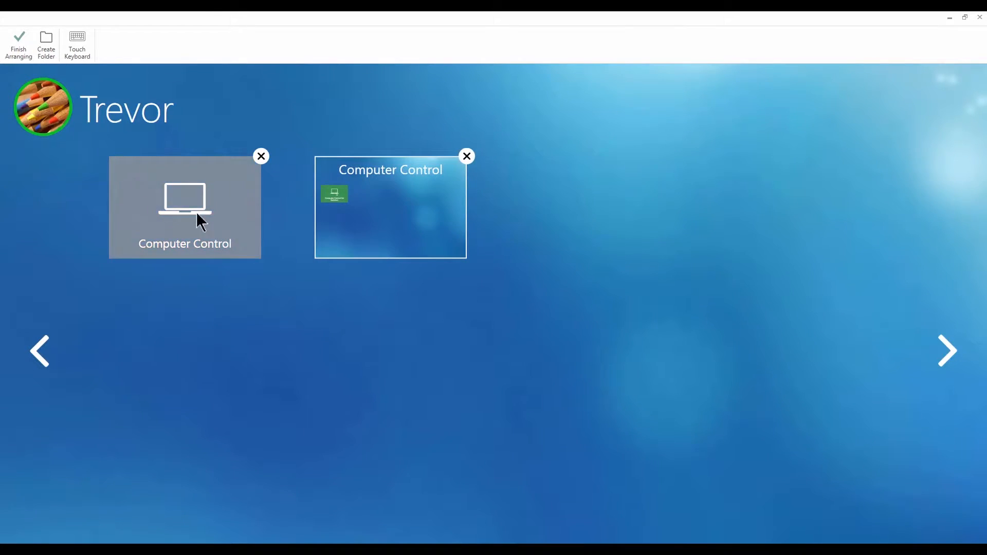
left_click_drag(196, 211, 359, 220)
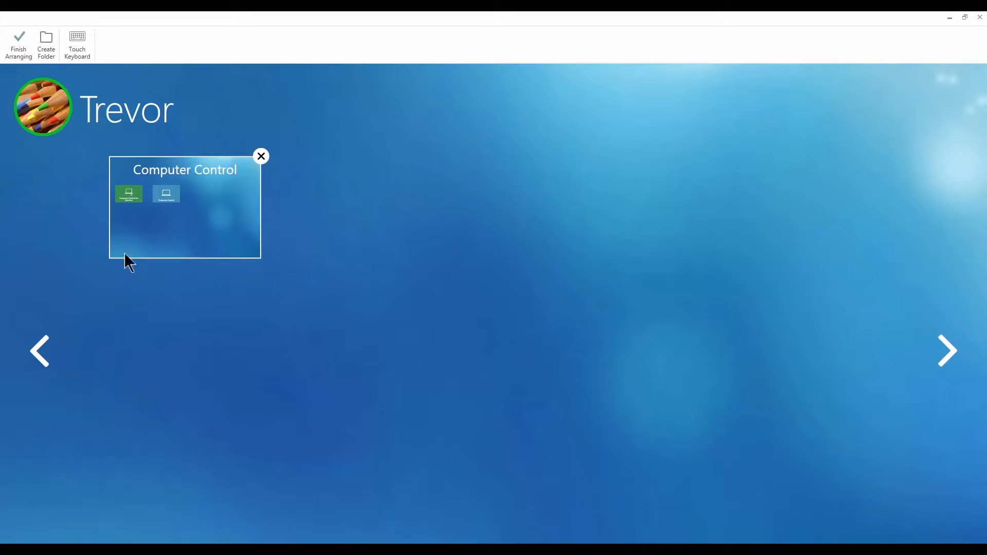
left_click(17, 41)
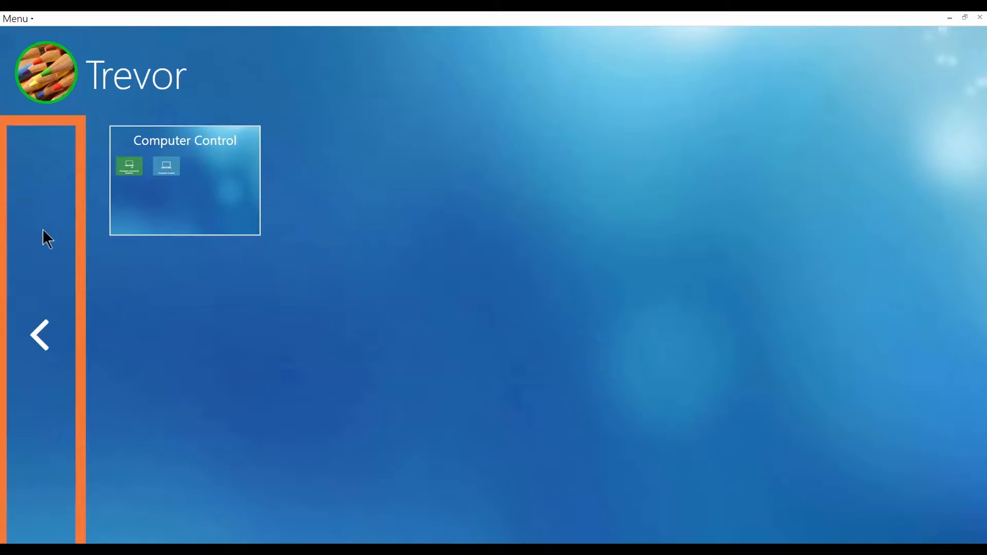
Step: Add the standard Interactive Visual Scenes grid set from the Interactive learning category
left_click(38, 334)
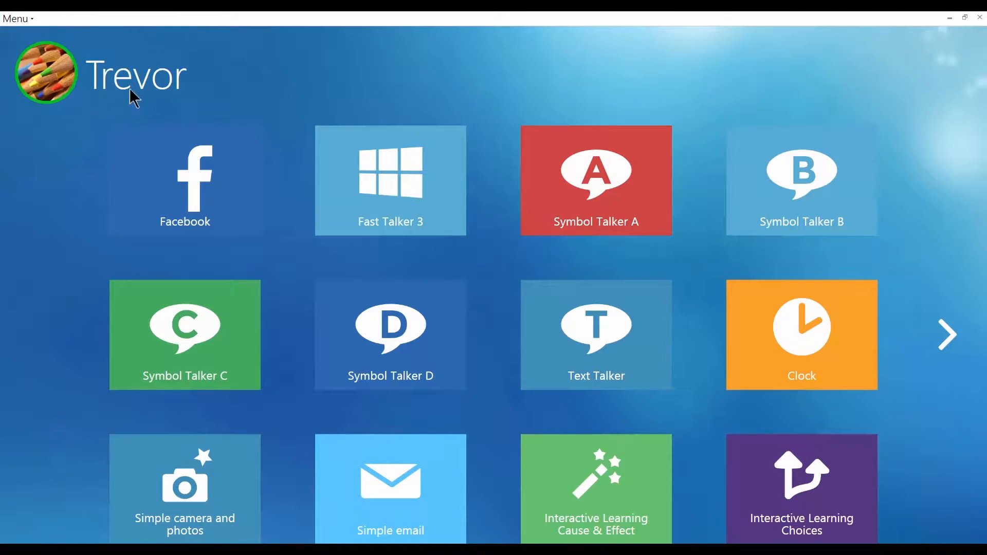
left_click(95, 16)
left_click(46, 45)
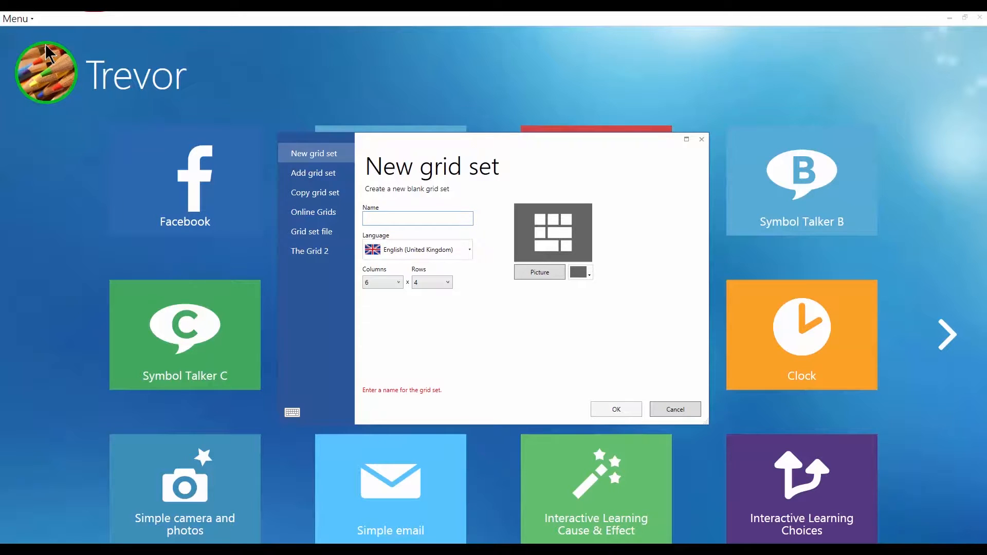
left_click(337, 173)
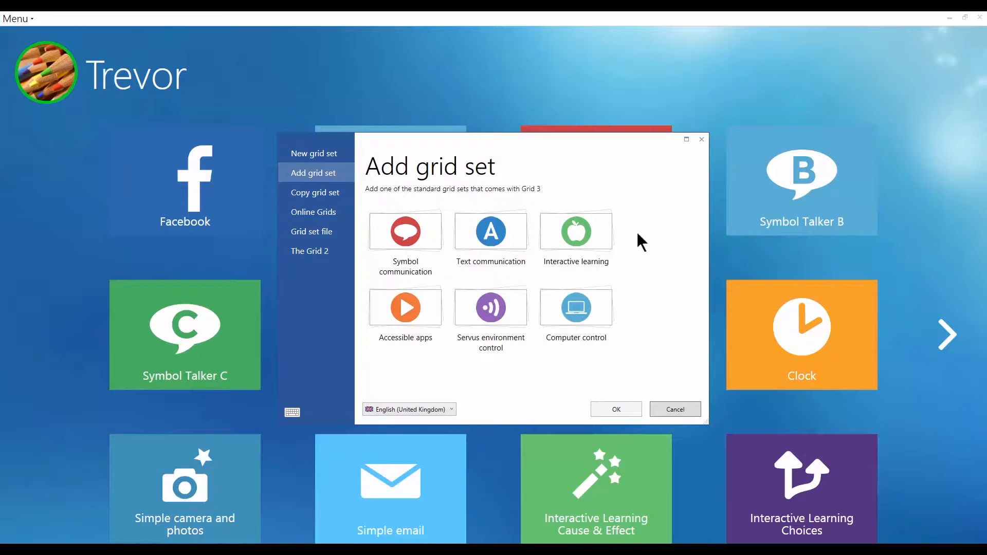
left_click(578, 240)
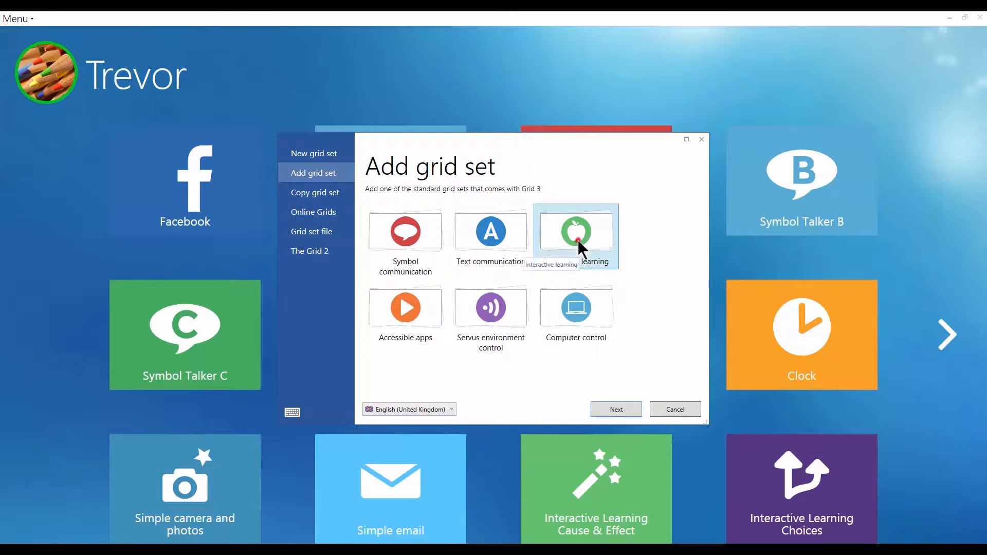
left_click(633, 407)
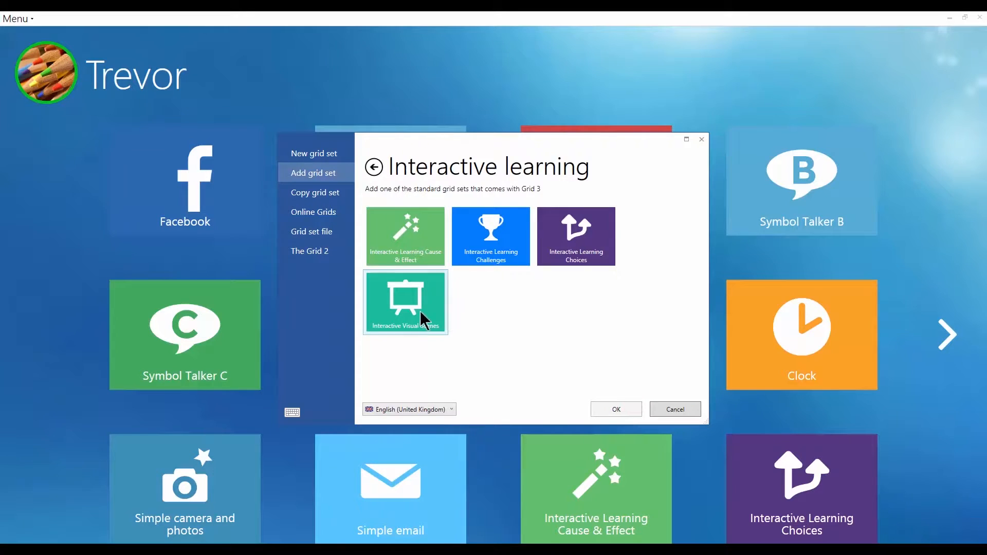
left_click(419, 311)
left_click(628, 407)
left_click(625, 408)
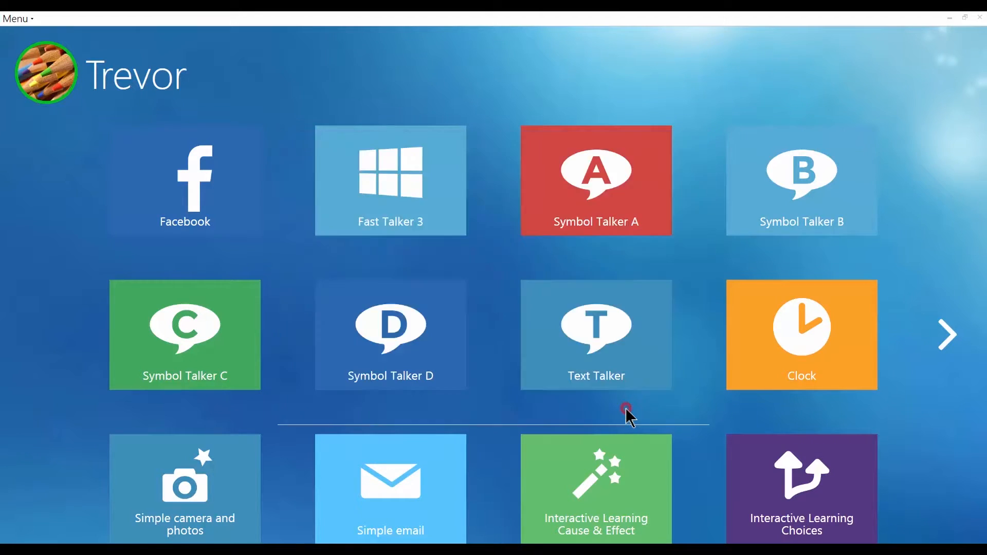
Step: View the options for copying a grid set from one of the Grid 3 users
left_click(108, 14)
left_click(47, 47)
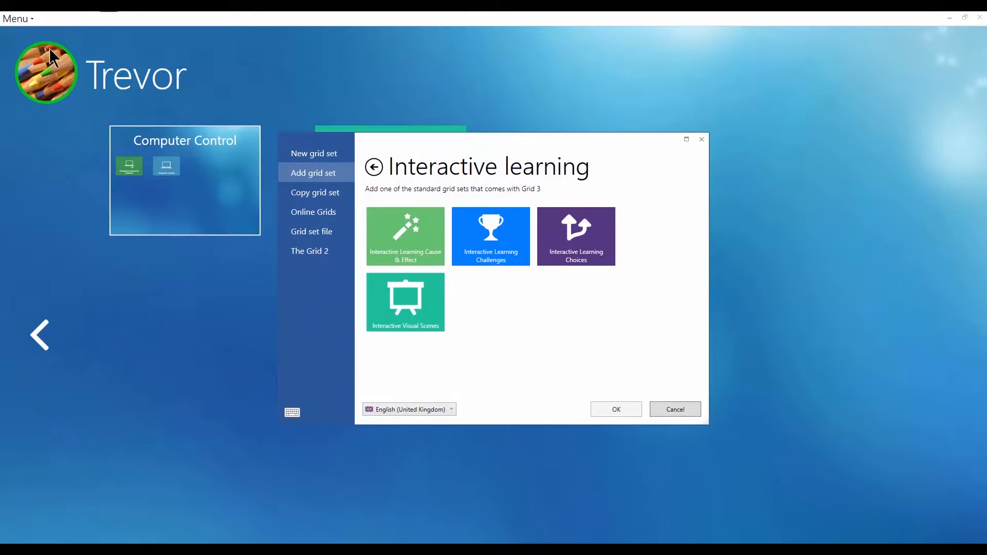
left_click(327, 196)
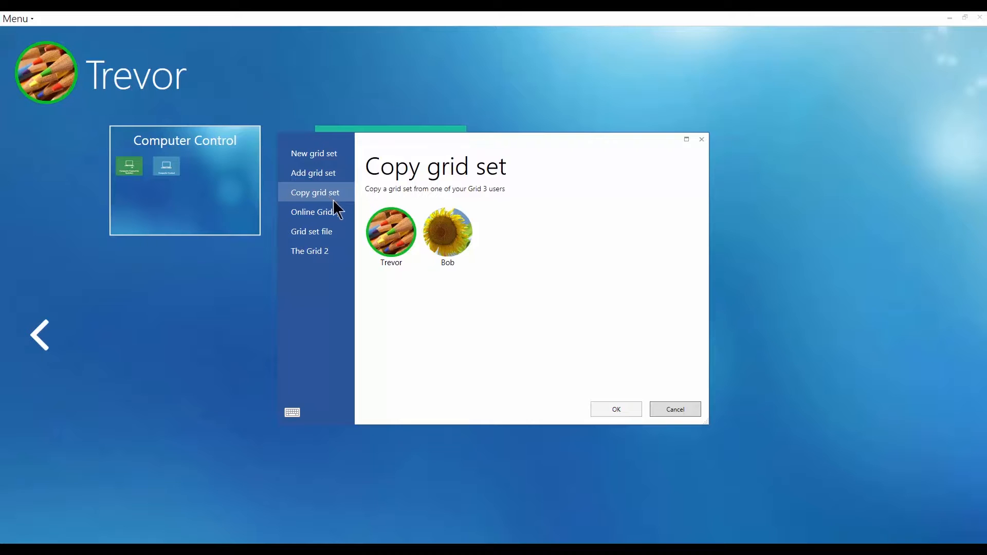
Step: Search Online Grids for "kindle" and add the Amazon Kindle Reader for PC grid set
left_click(302, 214)
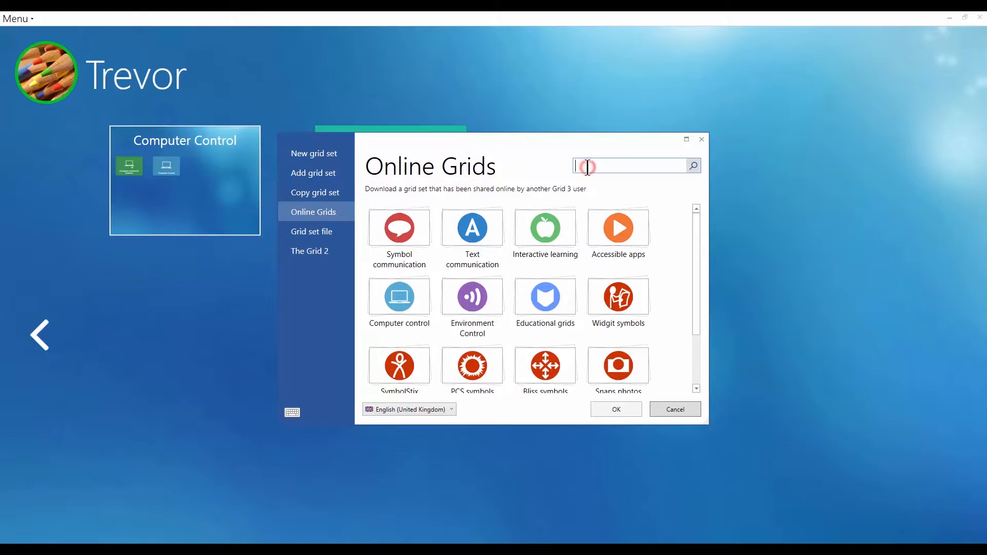
type("kindle")
left_click(693, 167)
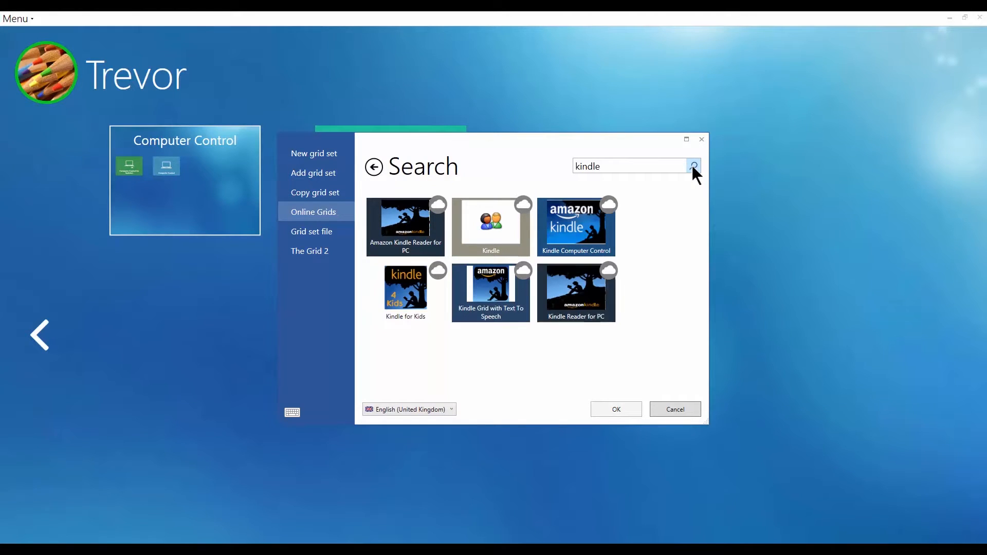
left_click(398, 214)
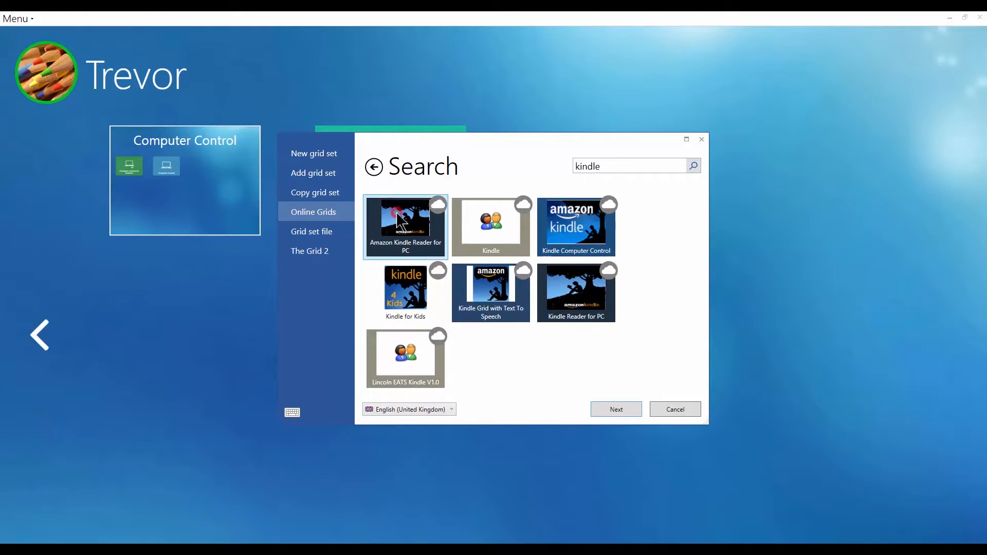
left_click(619, 406)
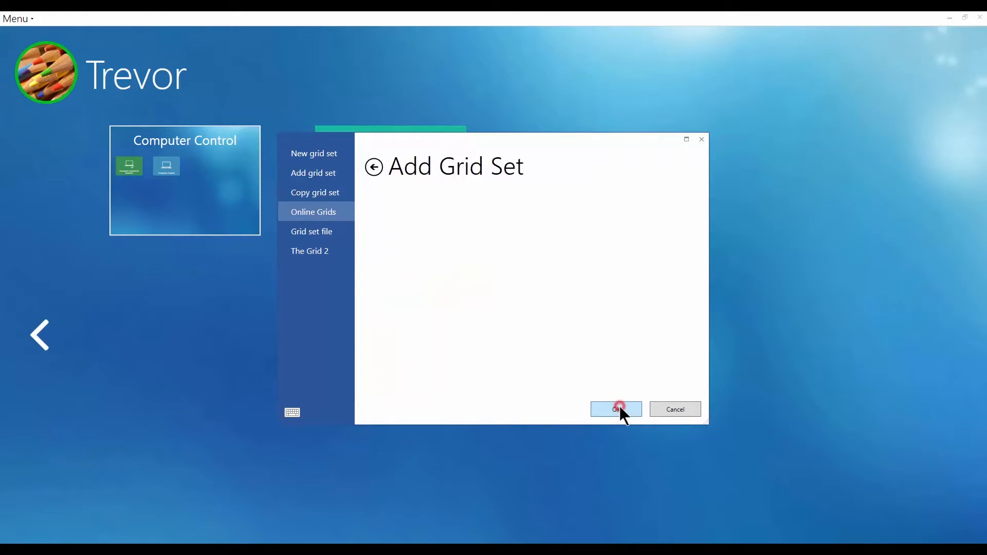
left_click(623, 410)
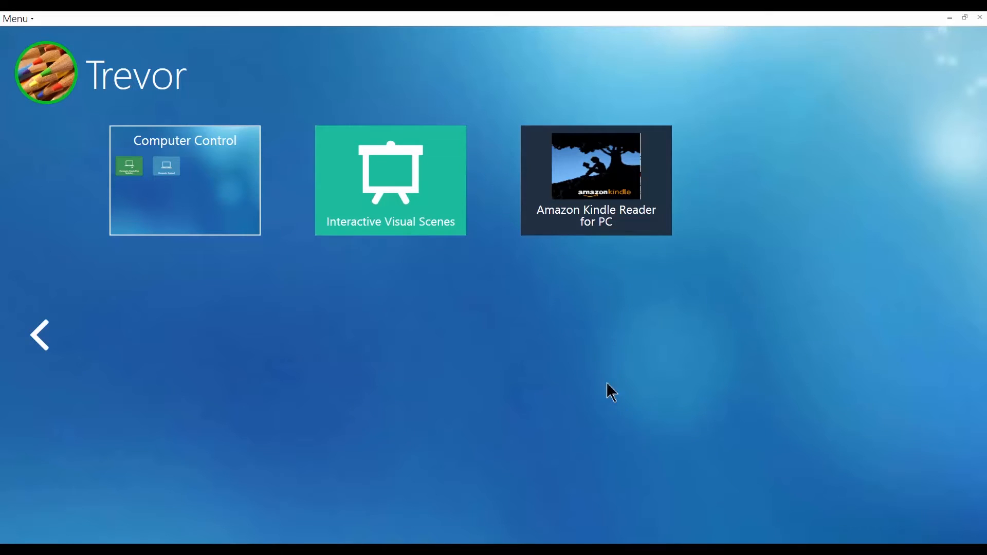
Step: View the option for adding a grid set from a file on the computer
mouse_move(76, 30)
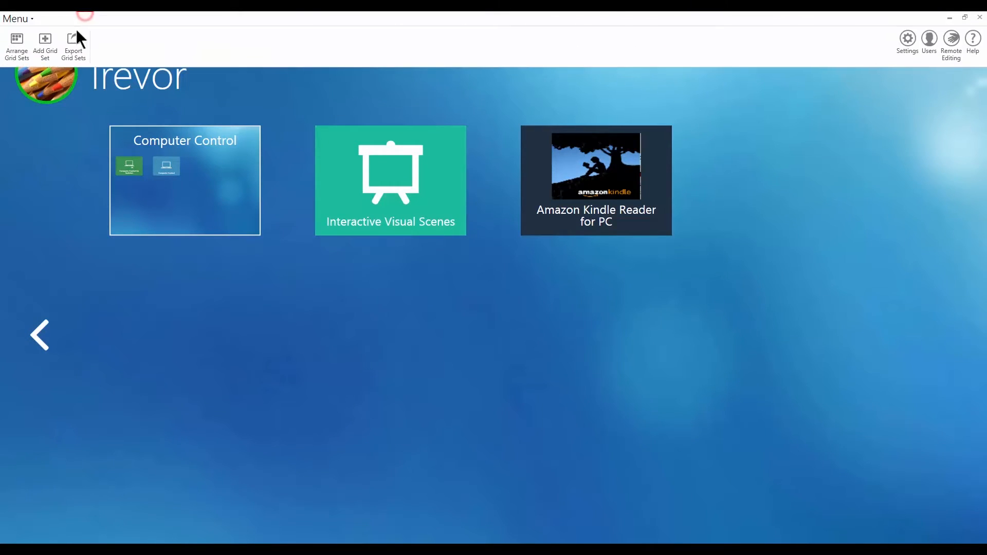
left_click(45, 38)
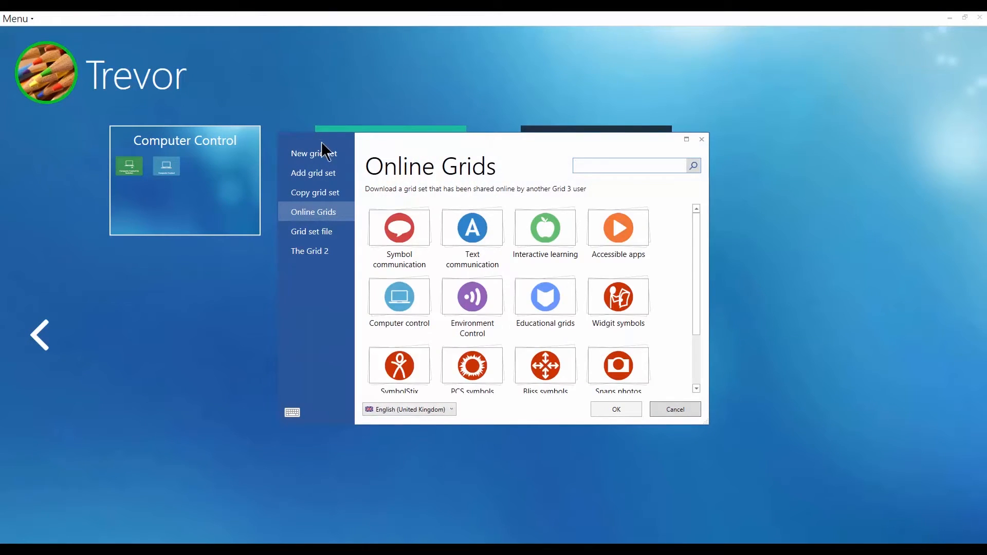
left_click(325, 232)
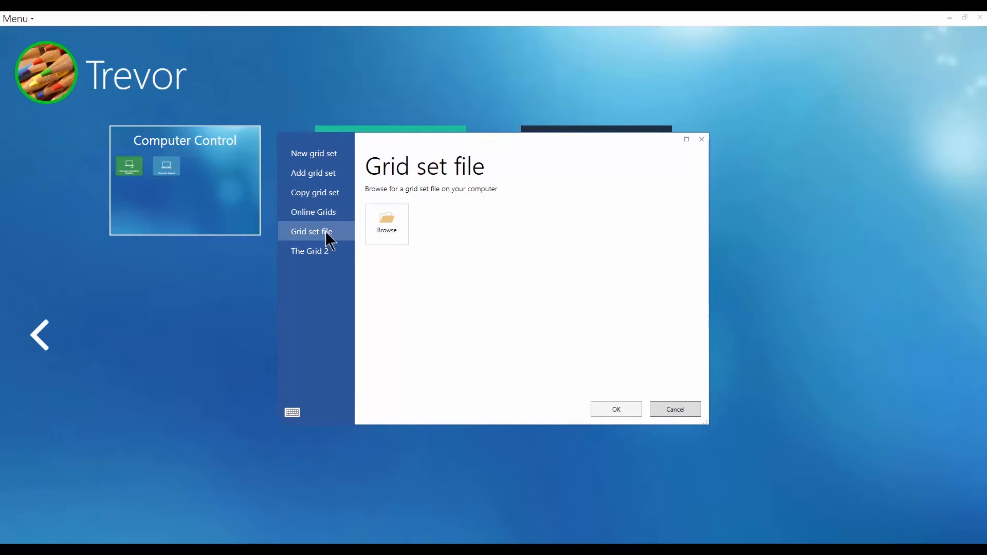
Step: Import the YouTube for kids grid set from the Fun category of The Grid 2
left_click(309, 253)
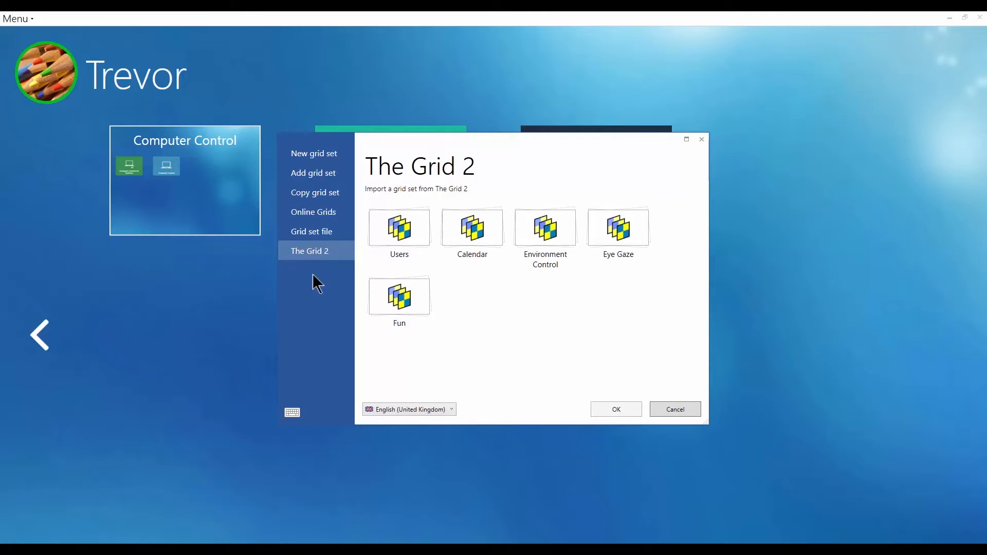
left_click(400, 301)
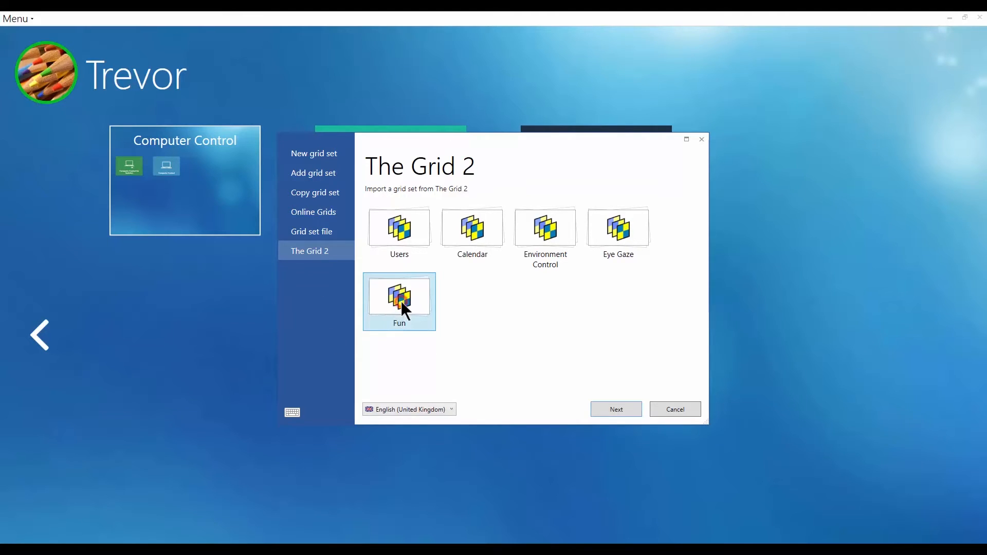
left_click(621, 408)
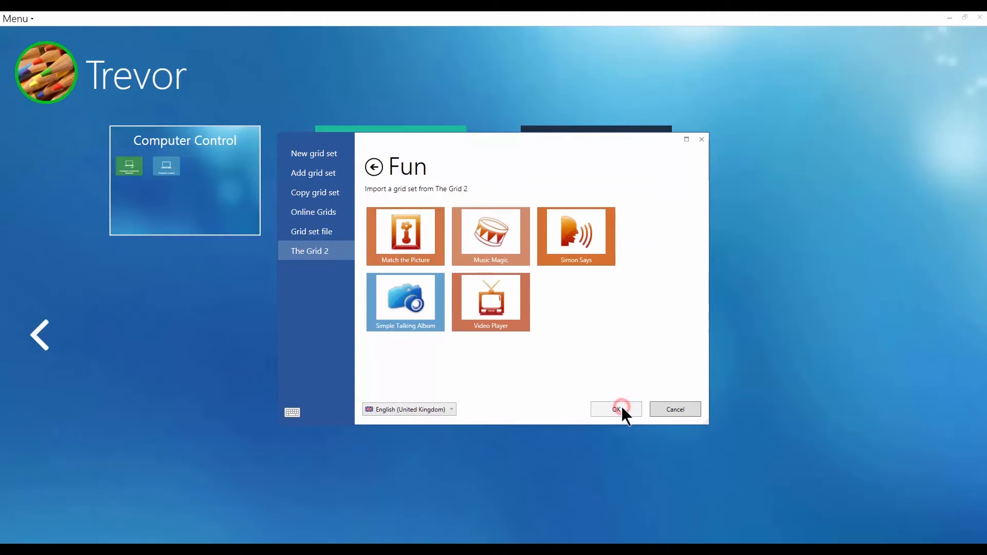
left_click(567, 308)
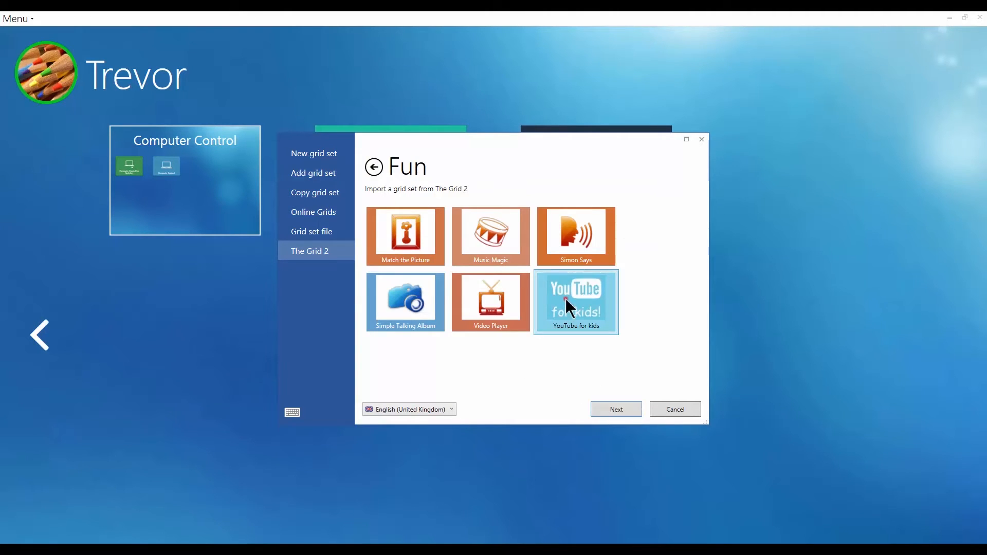
left_click(624, 406)
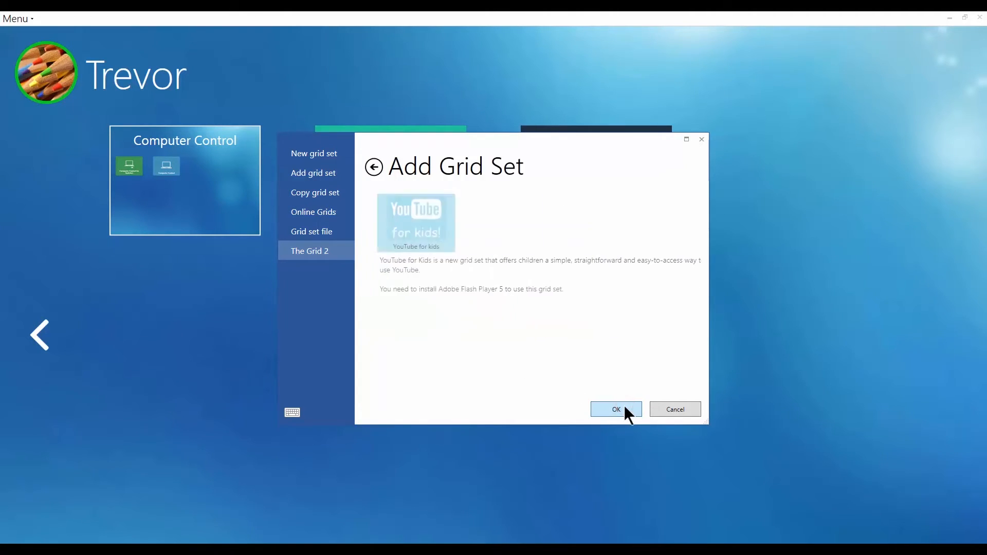
left_click(625, 409)
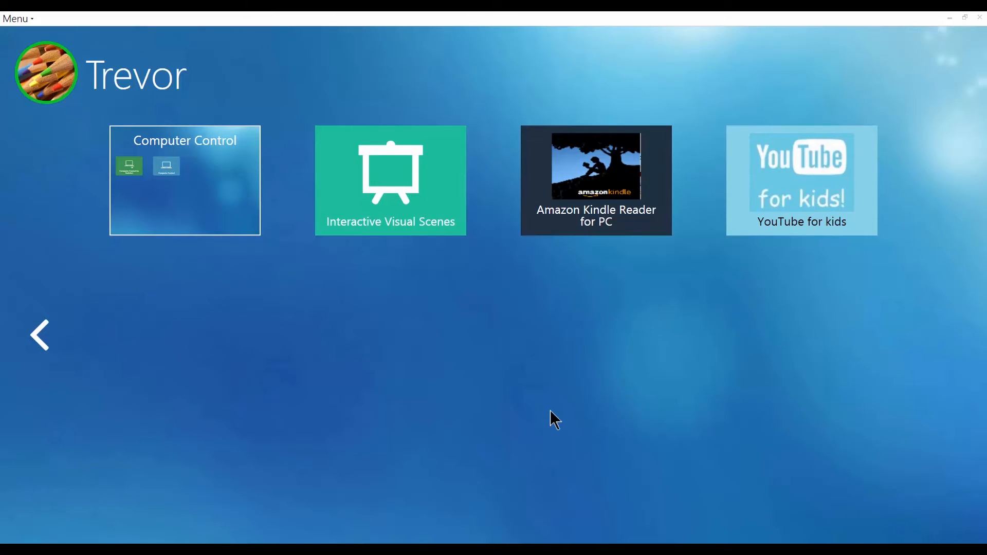
Step: Reveal the commands for managing grid sets
mouse_move(91, 23)
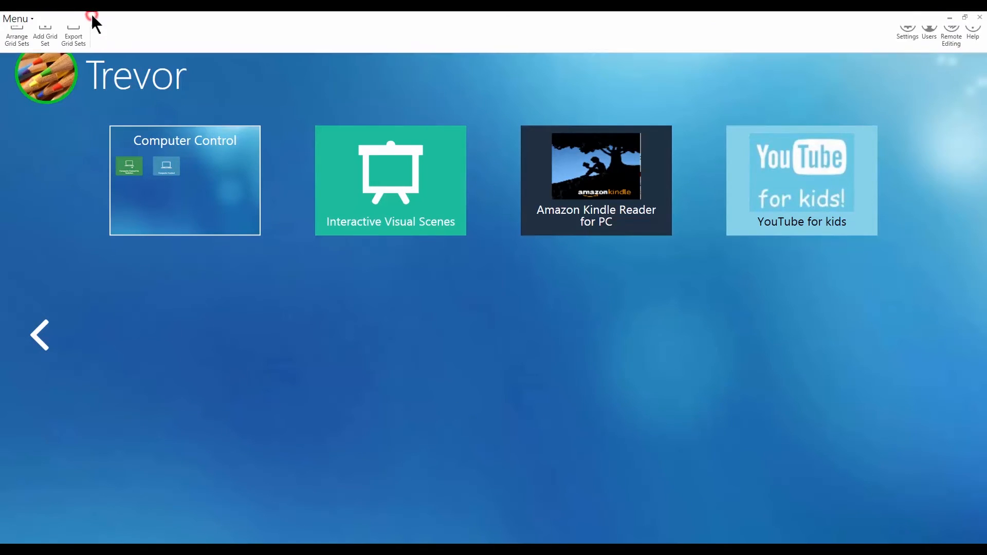